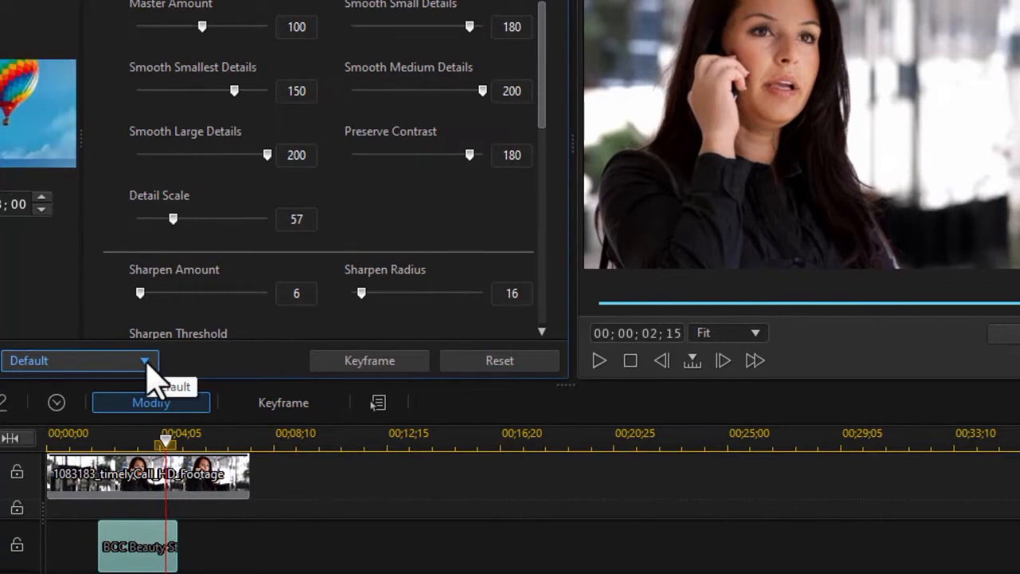
# Step: Try the Slight, Moderate and Strong Smoothing presets on the BCC Beauty Studio effect, ending with the Default preset
pyautogui.click(147, 360)
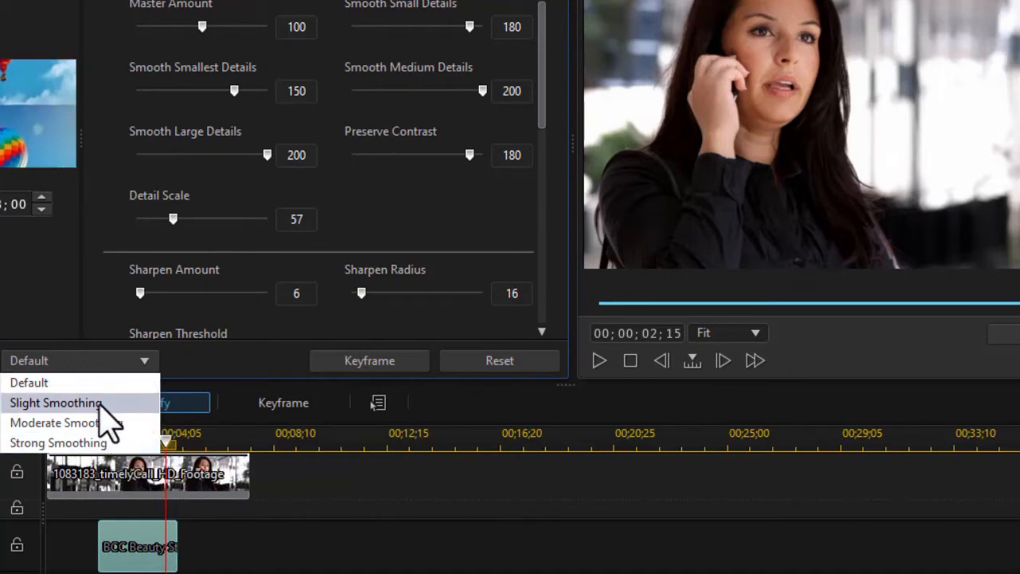
pyautogui.click(56, 403)
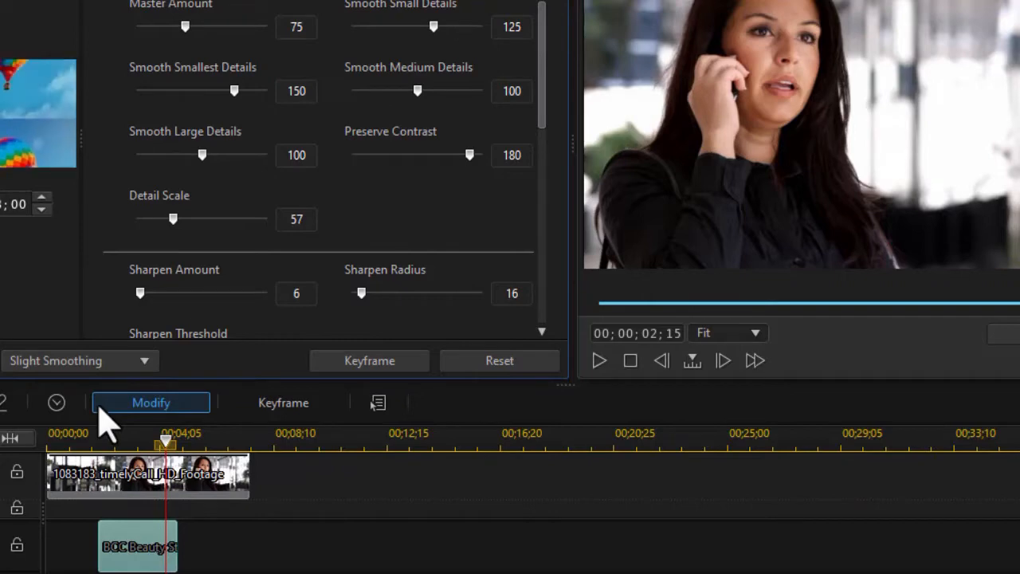
pyautogui.click(144, 360)
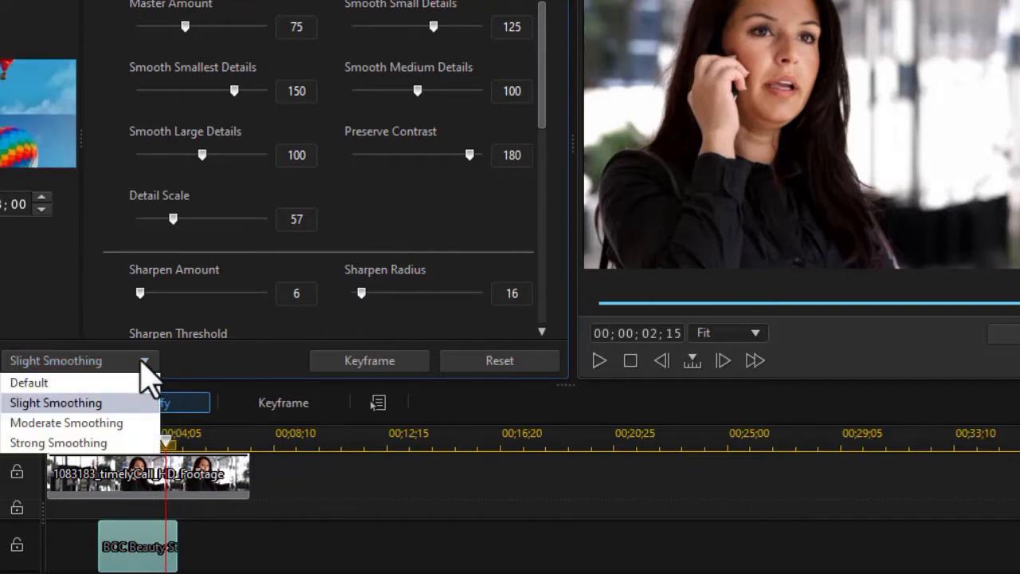
pyautogui.click(118, 423)
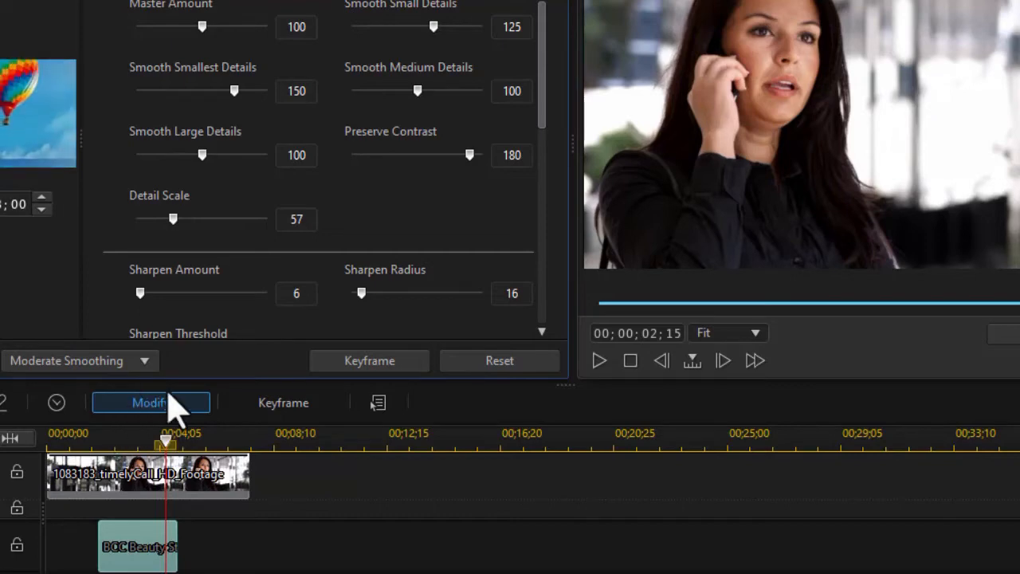
pyautogui.click(144, 360)
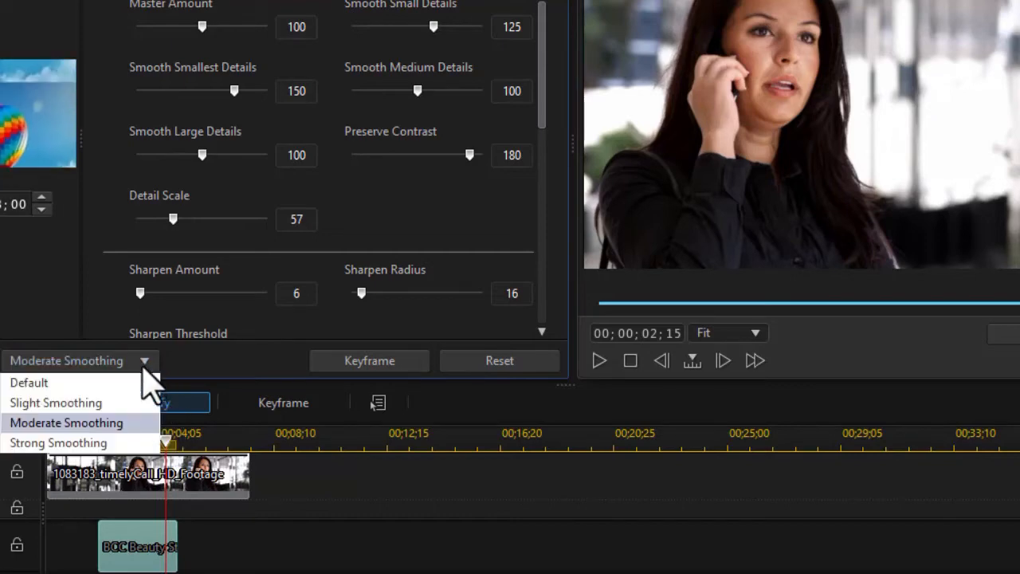
pyautogui.click(127, 443)
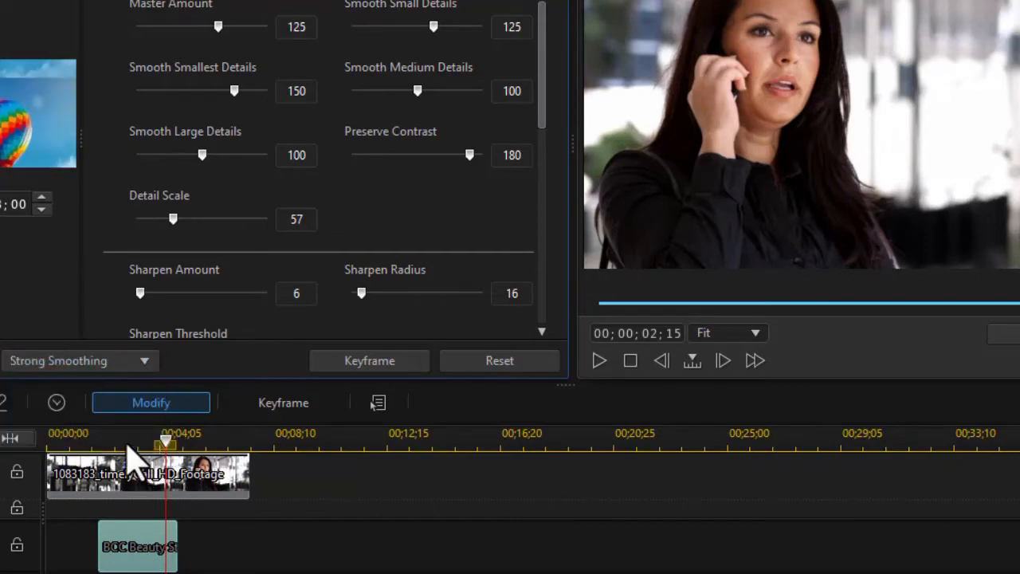
pyautogui.click(143, 364)
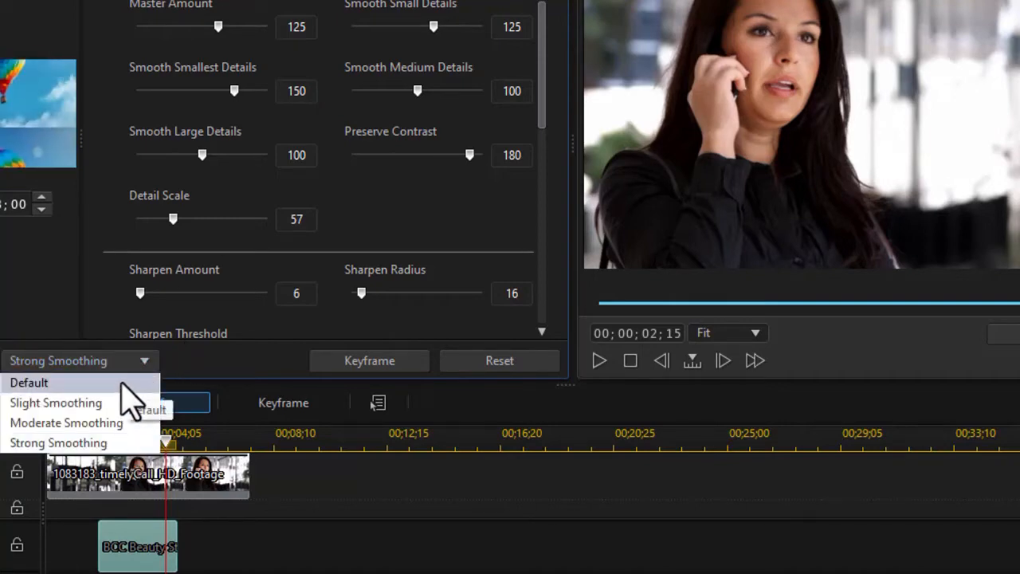
pyautogui.click(121, 383)
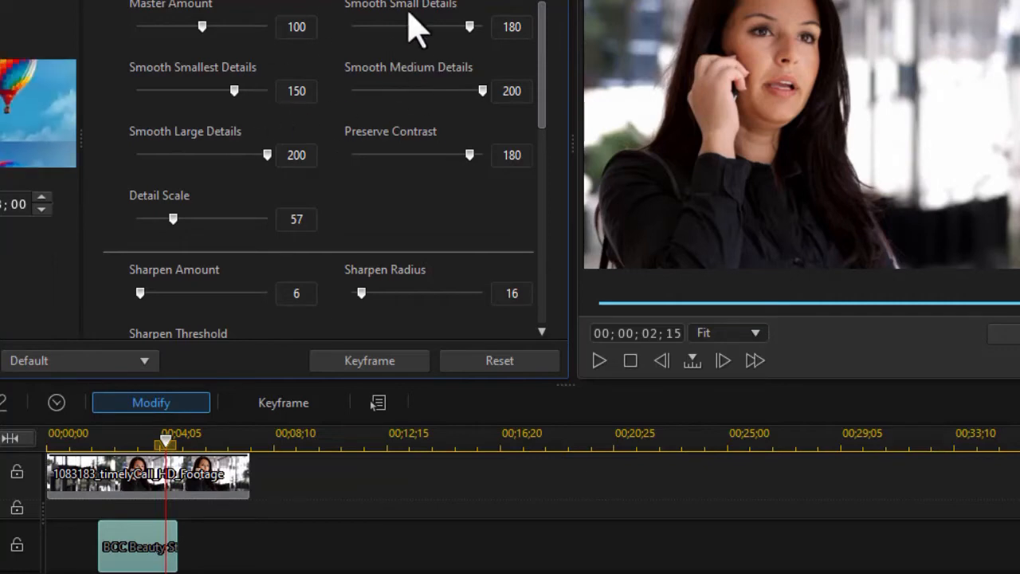
# Step: Apply the Moderate Smoothing preset to the effect, and return it to the Default preset
pyautogui.click(145, 360)
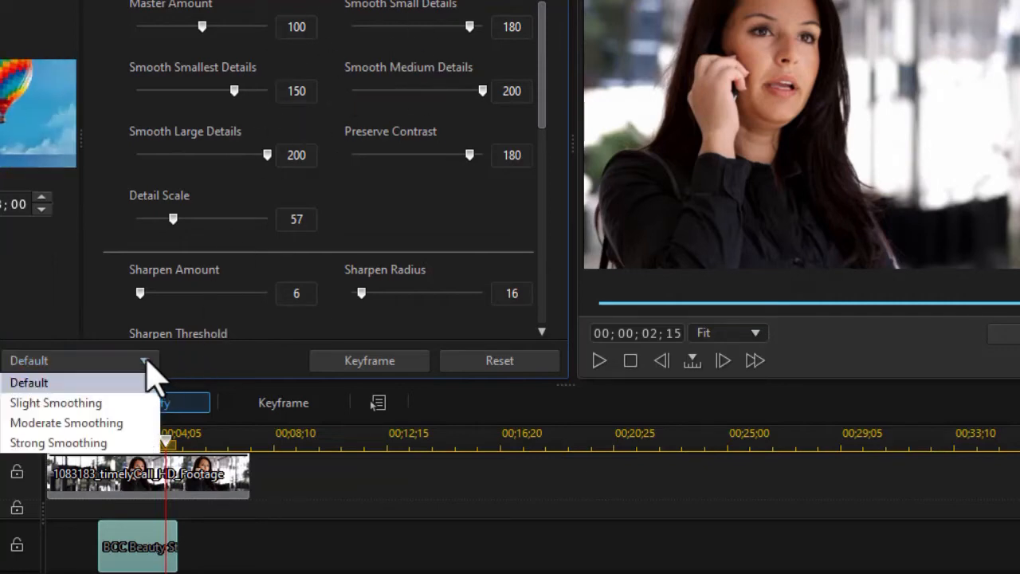
pyautogui.click(120, 422)
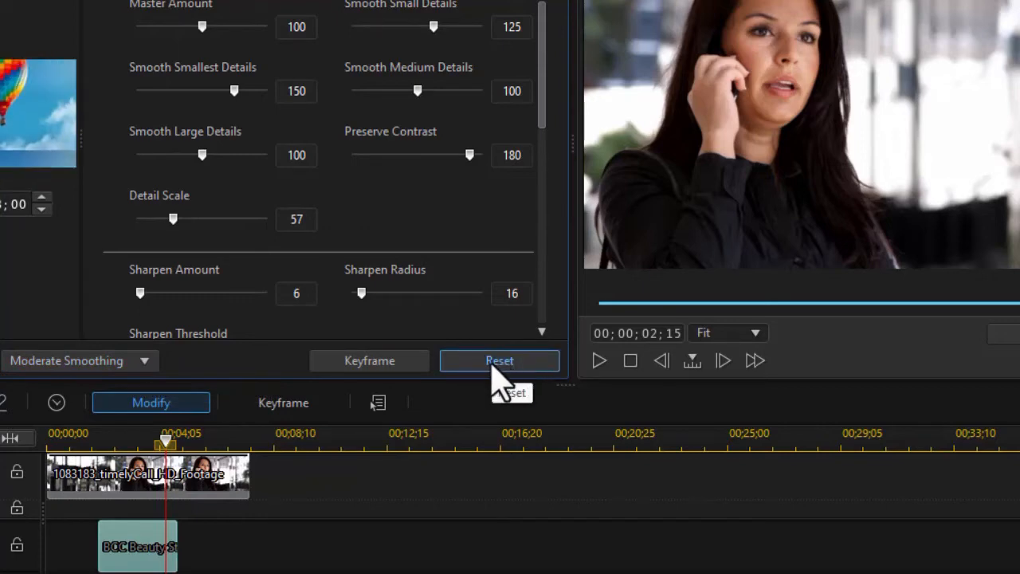
pyautogui.click(145, 365)
pyautogui.click(98, 381)
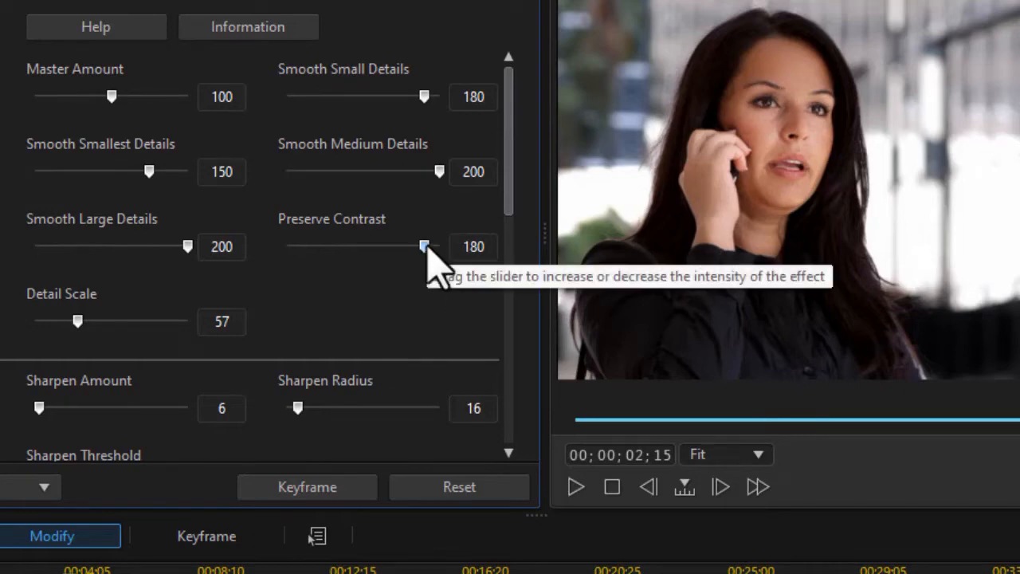
# Step: Set the effect's Preserve Contrast to 169 and Detail Scale to 85
pyautogui.moveTo(425, 248)
pyautogui.mouseDown()
pyautogui.moveTo(465, 253)
pyautogui.moveTo(395, 252)
pyautogui.moveTo(418, 255)
pyautogui.mouseUp()
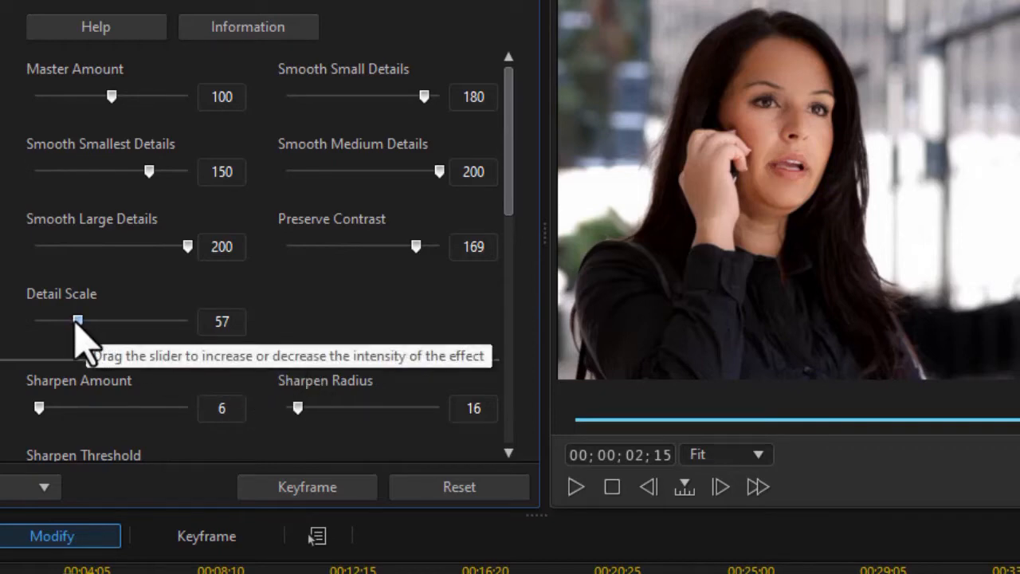
pyautogui.moveTo(77, 323); pyautogui.dragTo(100, 323)
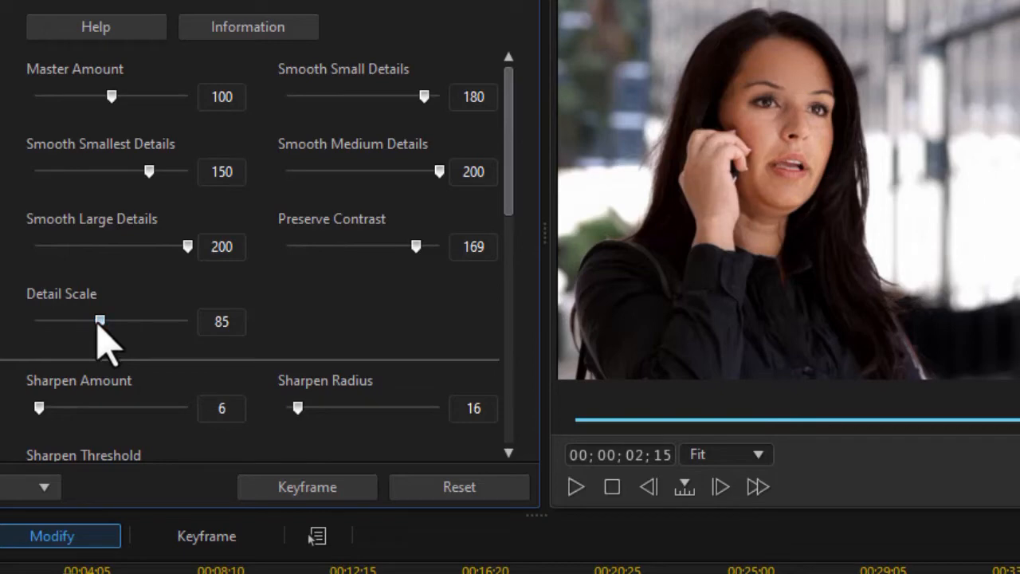
# Step: Set Sharpen Radius to 200 and Sharpen Amount to 122, with Use Mask and Sharpen On enabled
pyautogui.moveTo(510, 201); pyautogui.dragTo(522, 260)
pyautogui.click(286, 378)
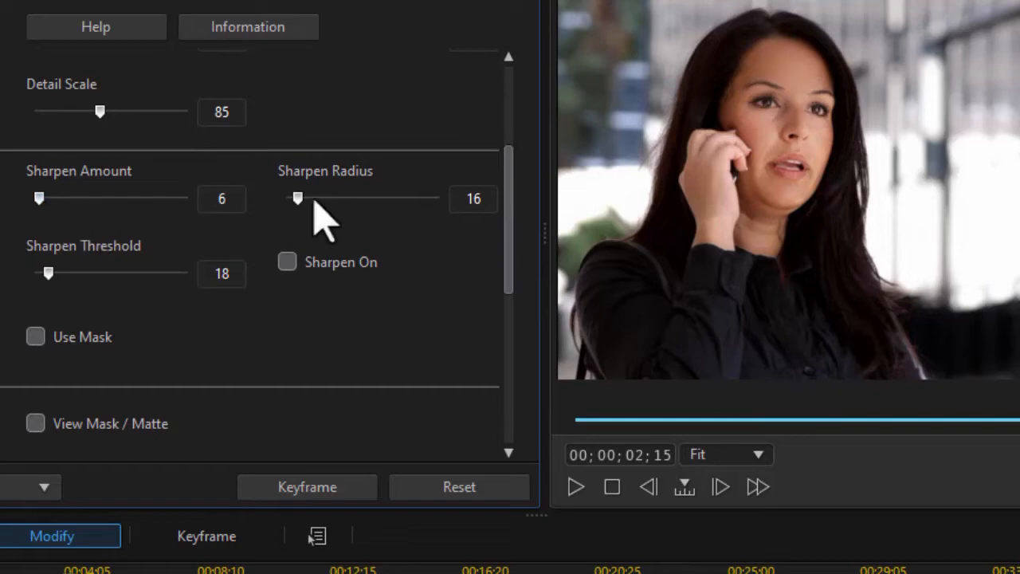
pyautogui.moveTo(298, 199); pyautogui.dragTo(467, 205)
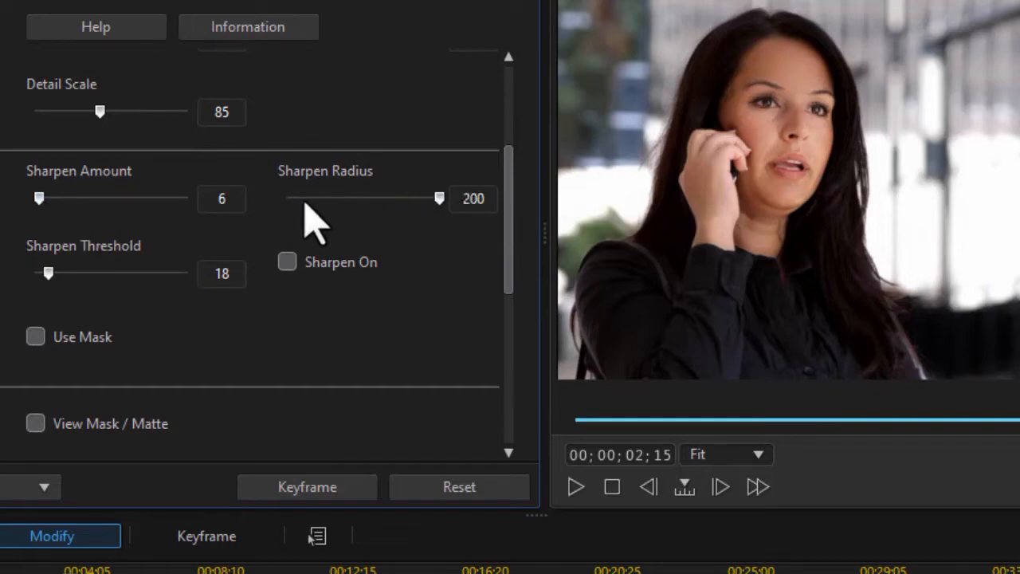
pyautogui.moveTo(39, 199); pyautogui.dragTo(41, 200)
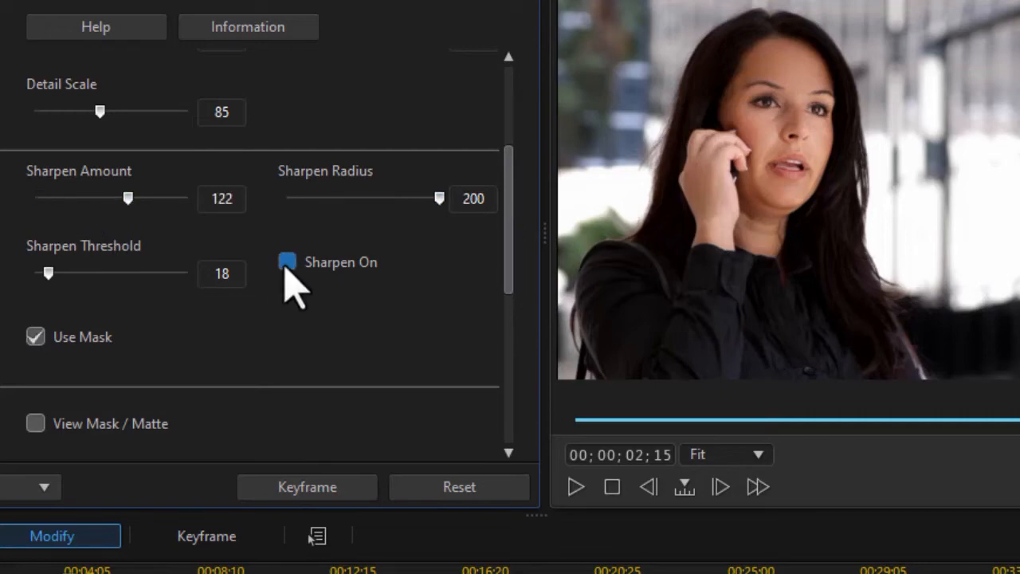
pyautogui.click(286, 263)
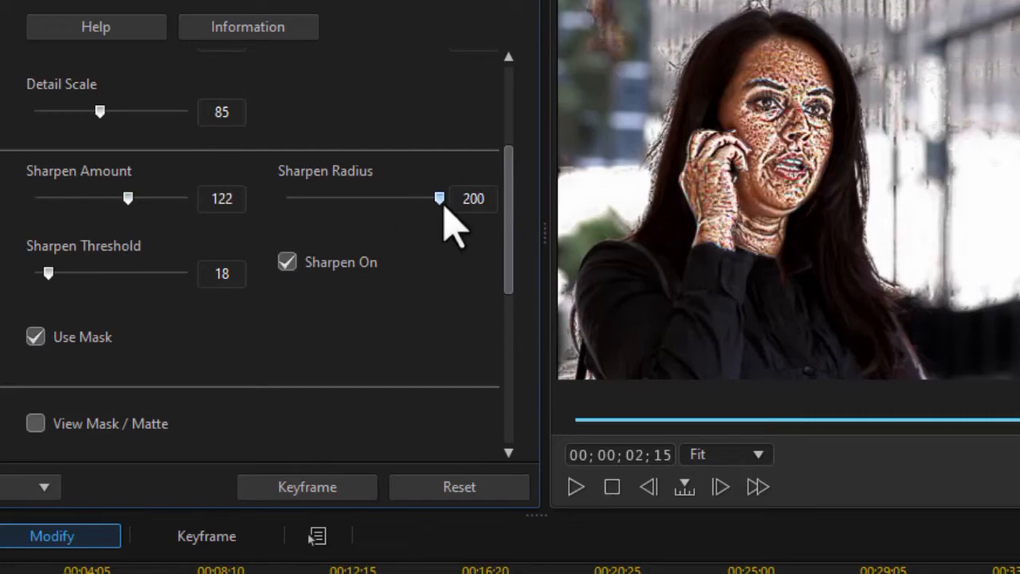
# Step: Reduce the sharpening to a Sharpen Radius of 3 and Sharpen Amount of 20, with a Sharpen Threshold of 27
pyautogui.moveTo(440, 200); pyautogui.dragTo(289, 198)
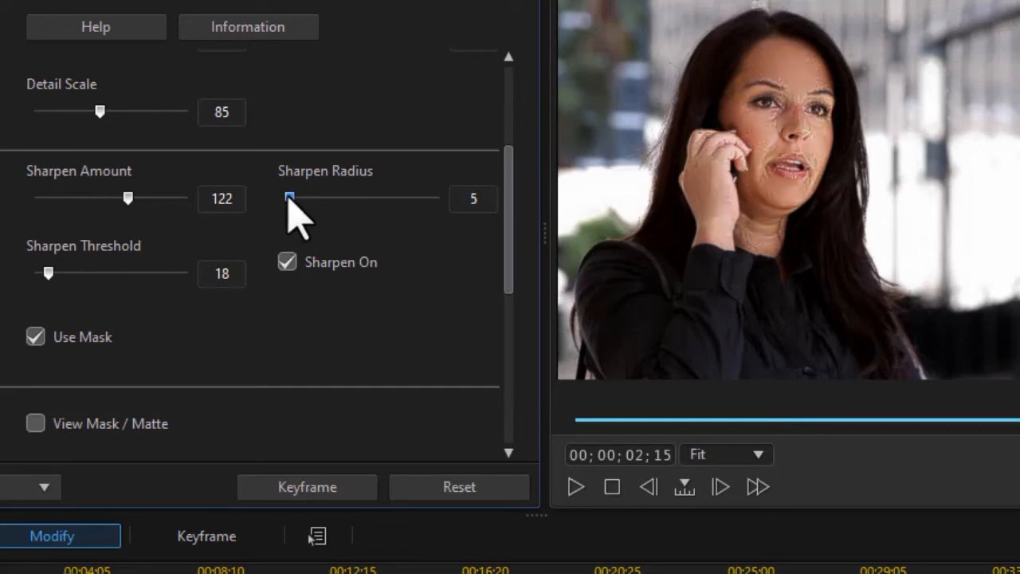
pyautogui.moveTo(481, 199); pyautogui.dragTo(460, 203)
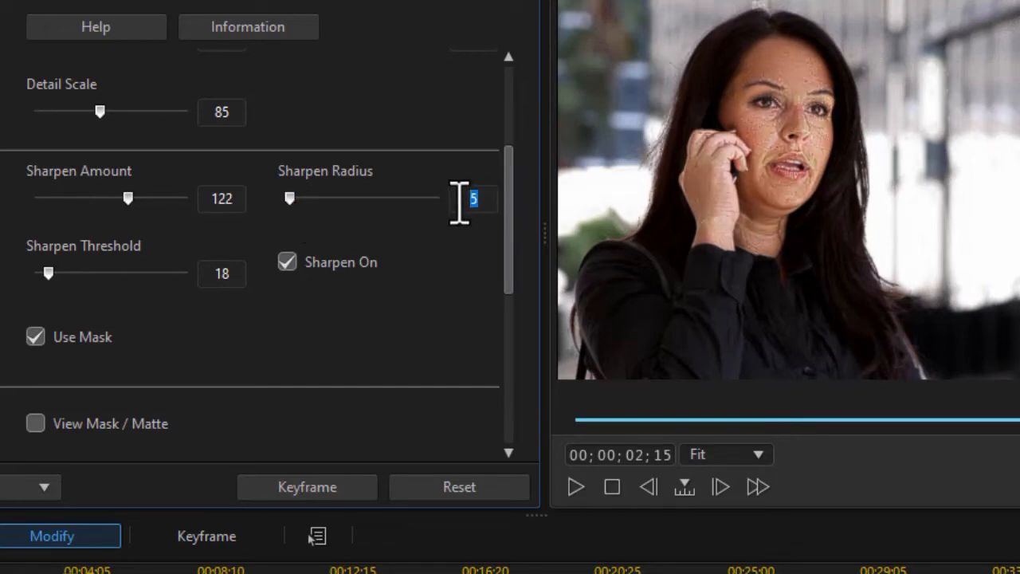
pyautogui.write('3')
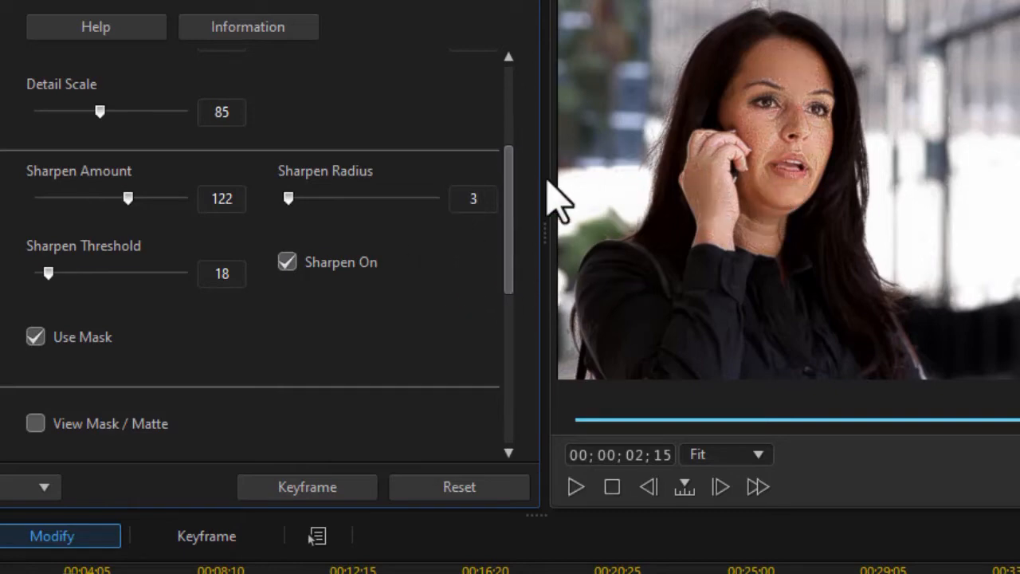
pyautogui.moveTo(128, 199); pyautogui.dragTo(51, 201)
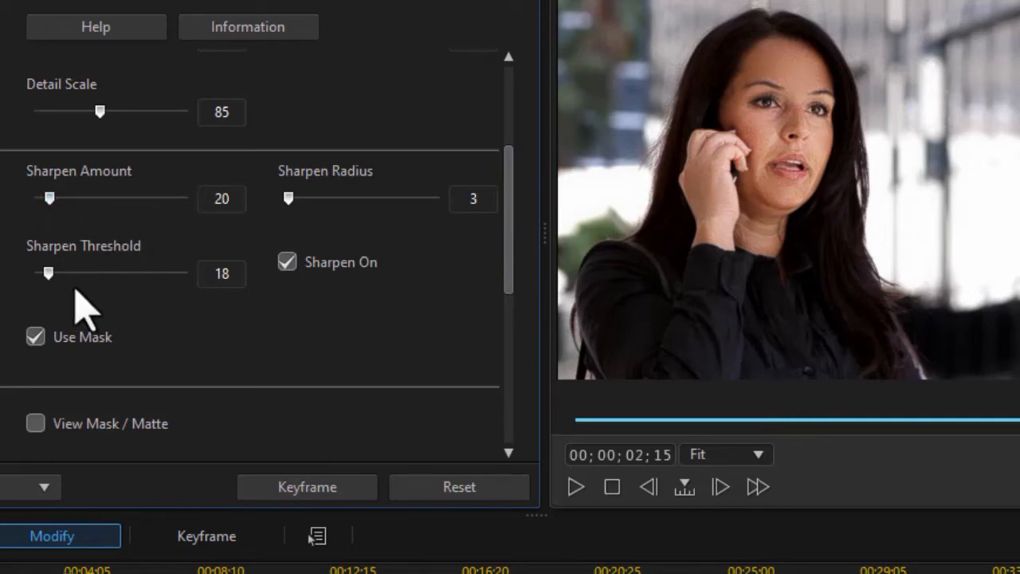
pyautogui.moveTo(49, 274)
pyautogui.mouseDown()
pyautogui.moveTo(146, 276)
pyautogui.moveTo(71, 272)
pyautogui.moveTo(58, 288)
pyautogui.mouseUp()
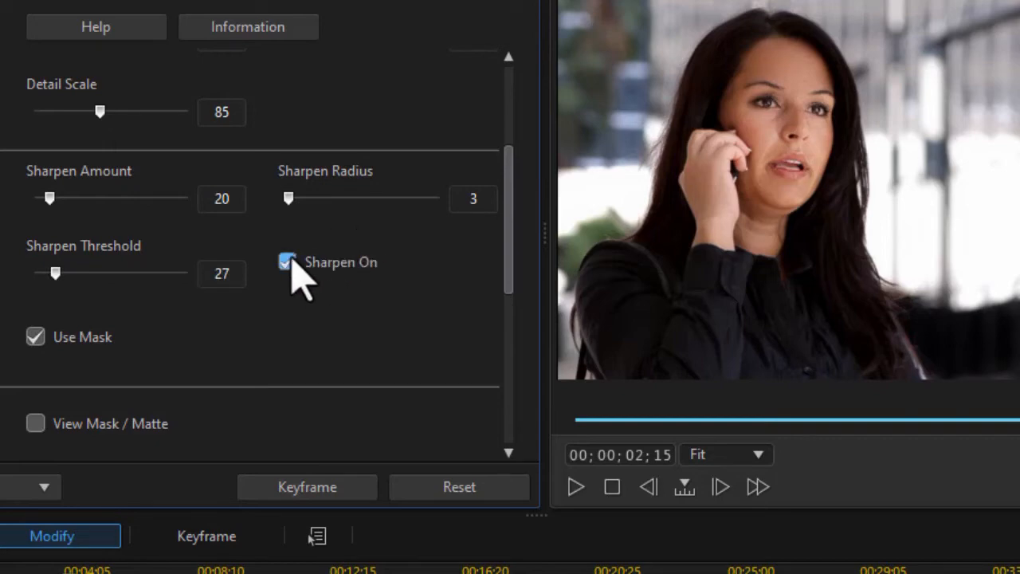
# Step: Set Sharpen Radius to 0 and reset all of the effect's settings
pyautogui.moveTo(288, 199); pyautogui.dragTo(285, 200)
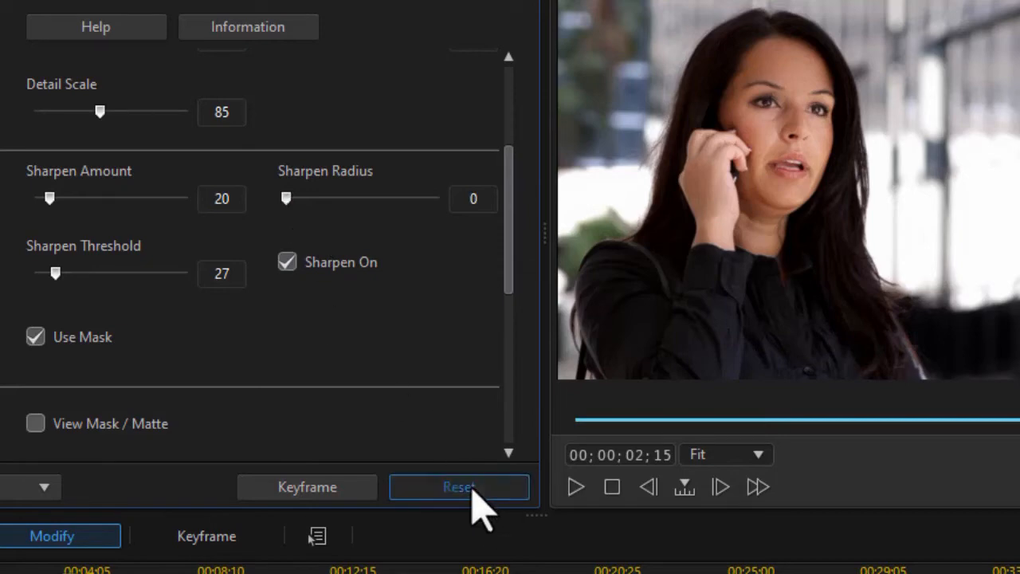
pyautogui.click(473, 495)
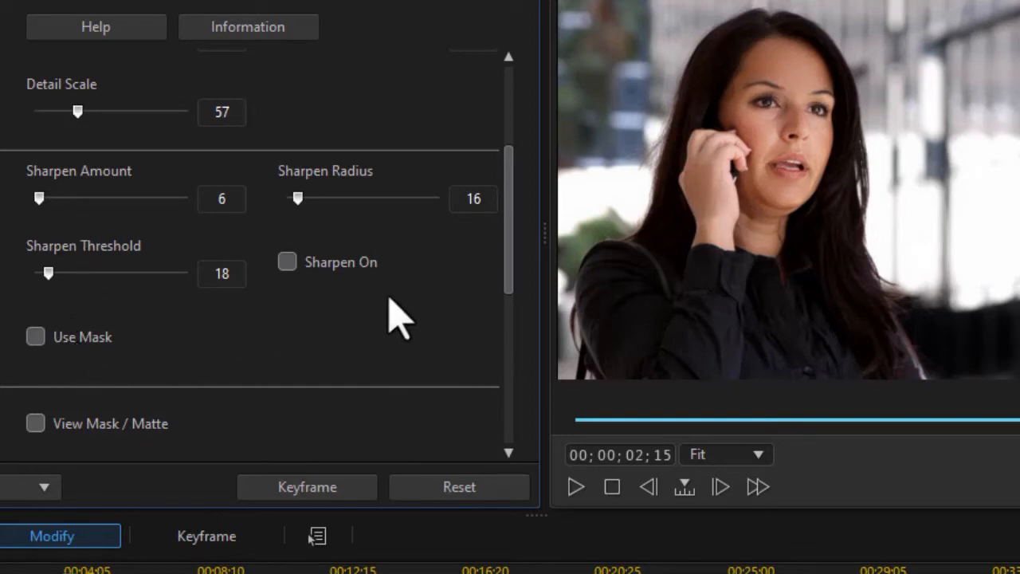
# Step: Turn on View Mask / Matte to examine which areas of the woman's skin the mask covers
pyautogui.moveTo(506, 268); pyautogui.dragTo(530, 364)
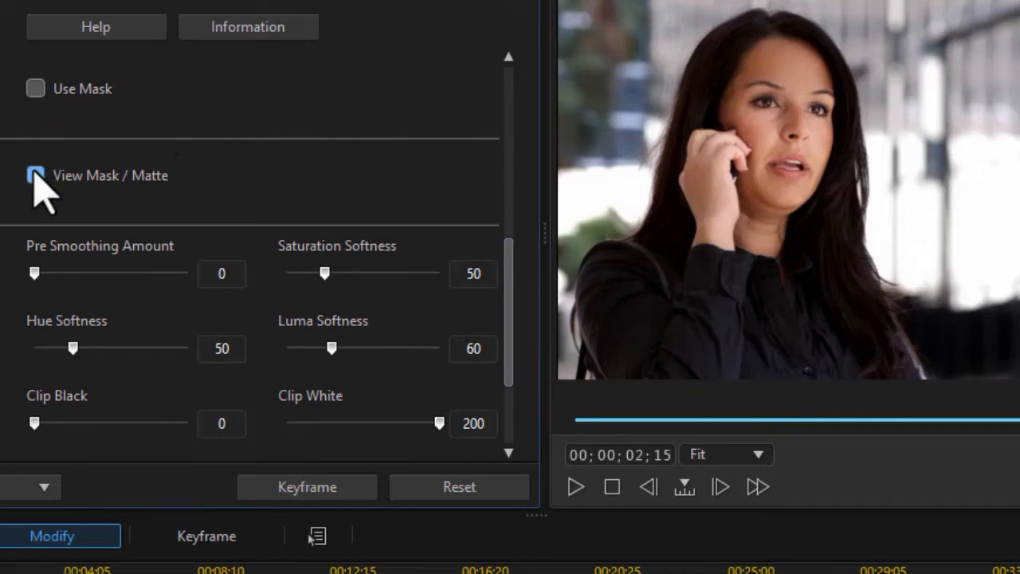
pyautogui.click(35, 175)
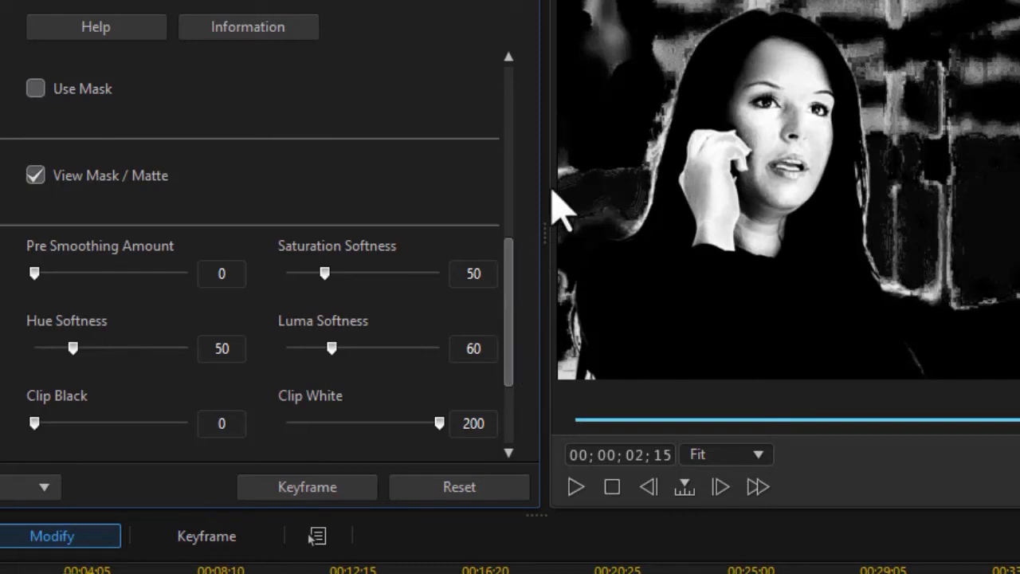
pyautogui.scroll(-1, 510, 308)
pyautogui.scroll(1, 517, 322)
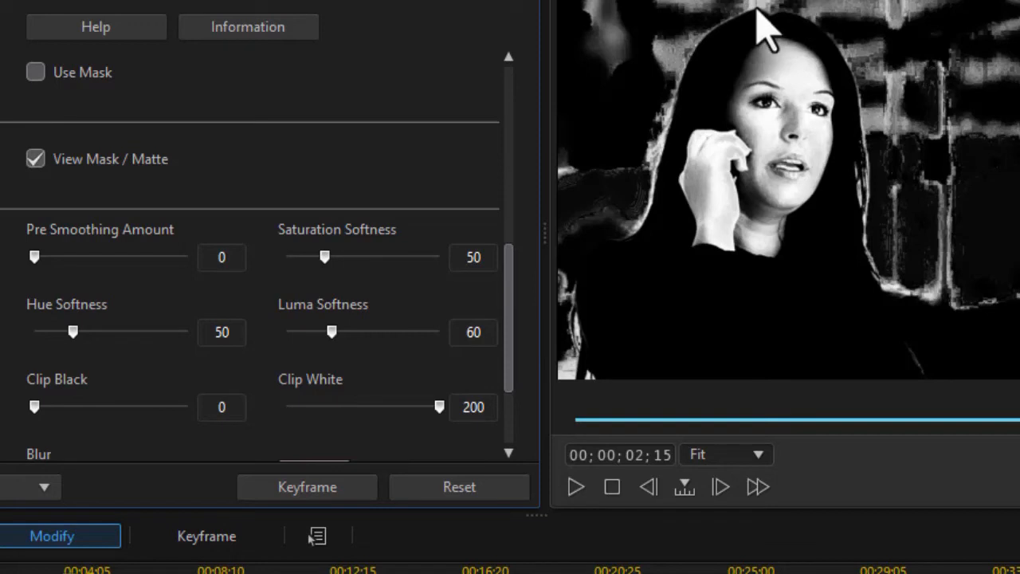
# Step: Enable Use Mask and turn off View Mask / Matte
pyautogui.moveTo(506, 279); pyautogui.dragTo(513, 239)
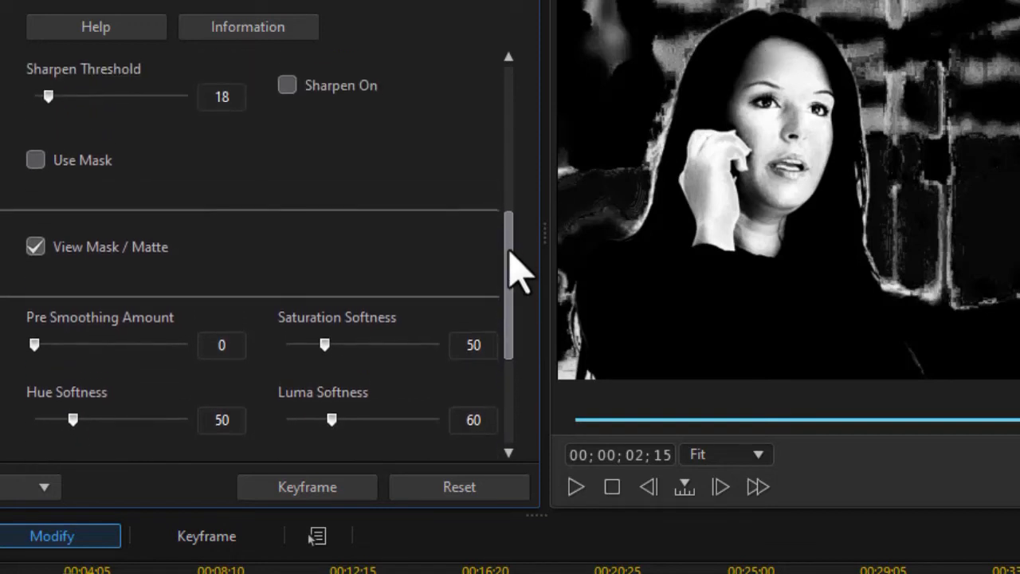
pyautogui.scroll(-1, 517, 272)
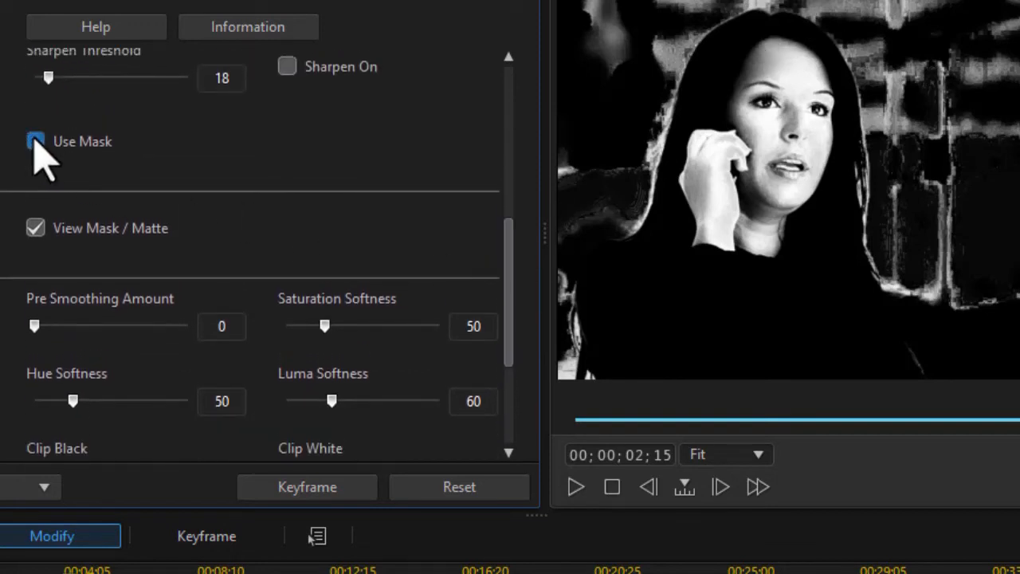
pyautogui.click(36, 228)
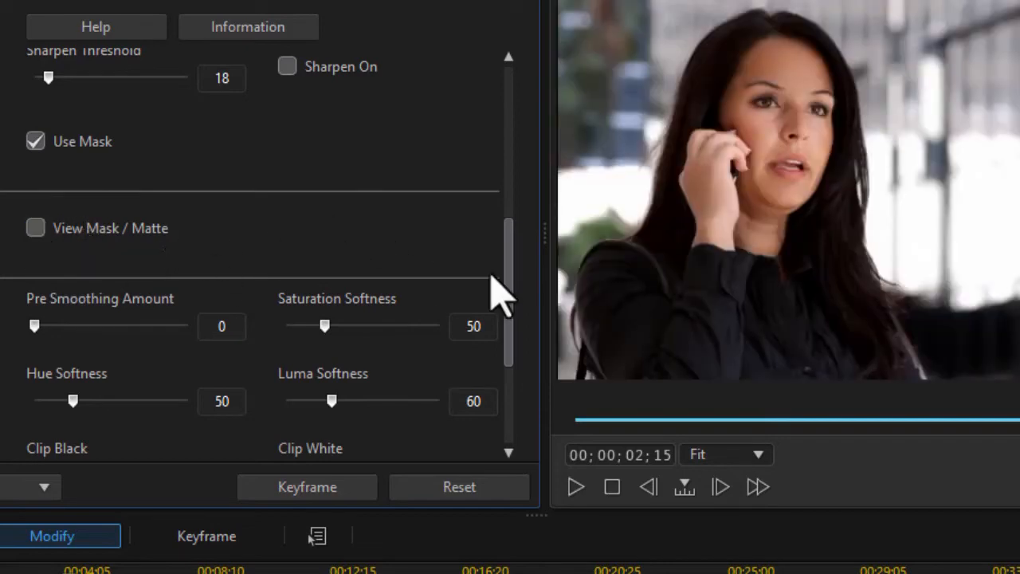
# Step: Set the mask's Color B to the darker skin tone 985D41 sampled from the woman's forehead
pyautogui.moveTo(507, 279); pyautogui.dragTo(506, 326)
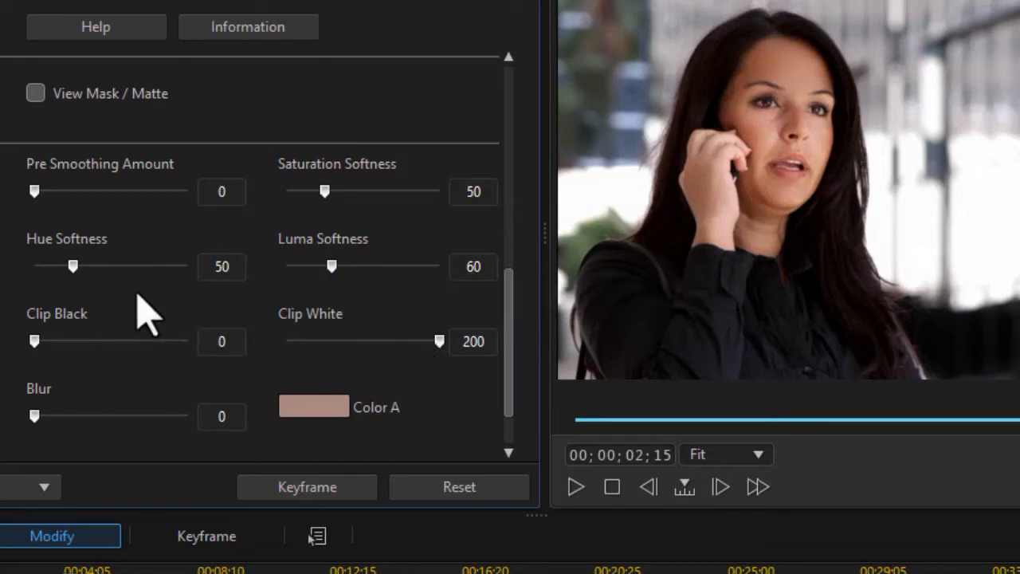
pyautogui.moveTo(510, 339); pyautogui.dragTo(519, 364)
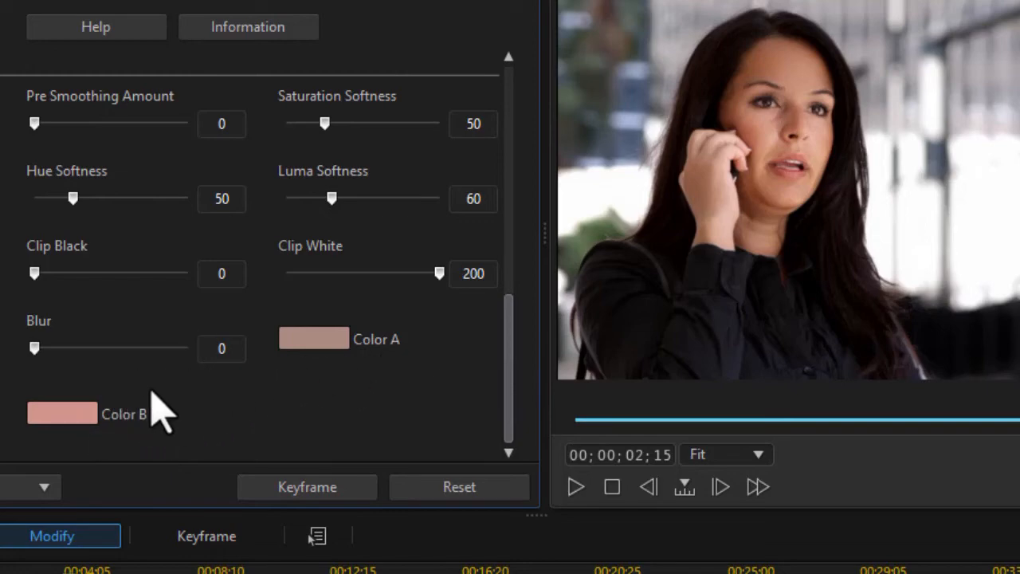
pyautogui.click(78, 413)
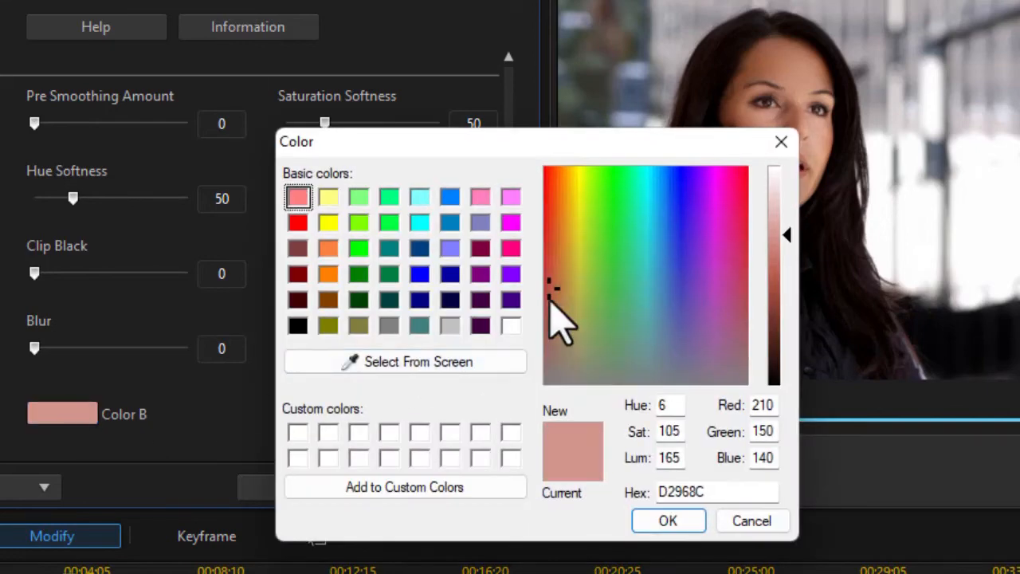
pyautogui.click(474, 360)
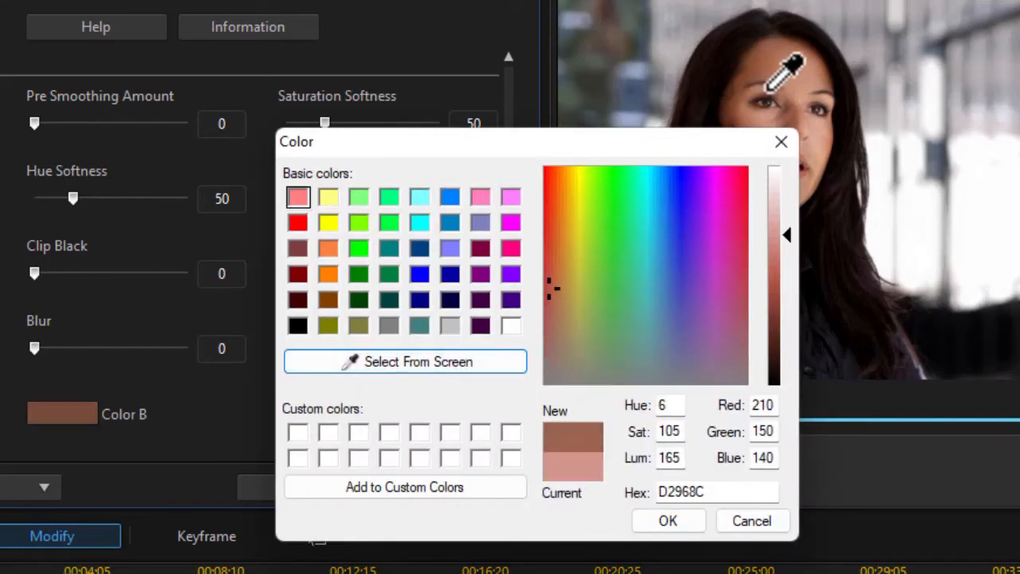
pyautogui.click(761, 62)
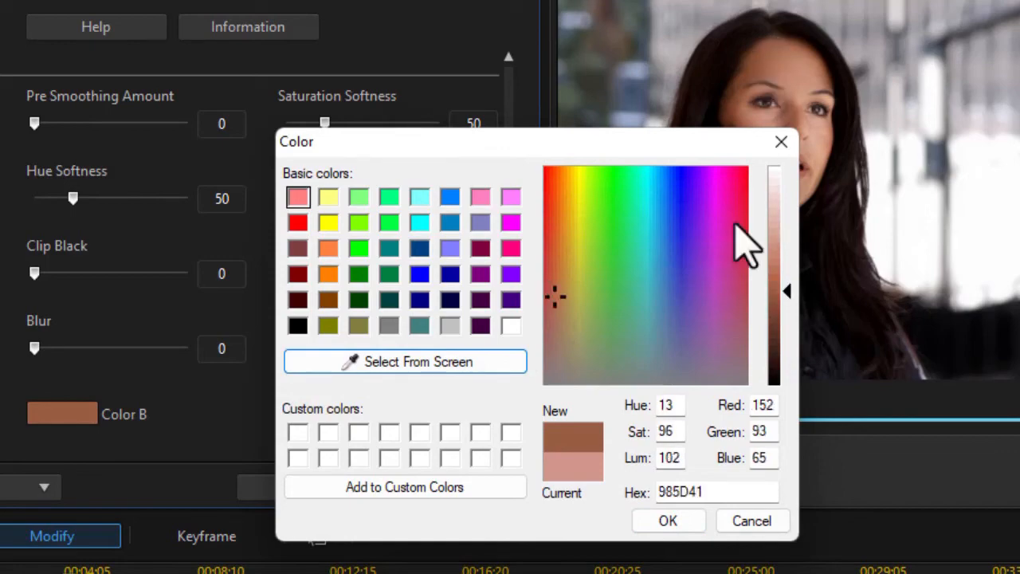
pyautogui.click(668, 521)
# Step: Set the mask's Color A to the light skin tone E2BCB0 sampled from the woman's raised hand
pyautogui.click(328, 344)
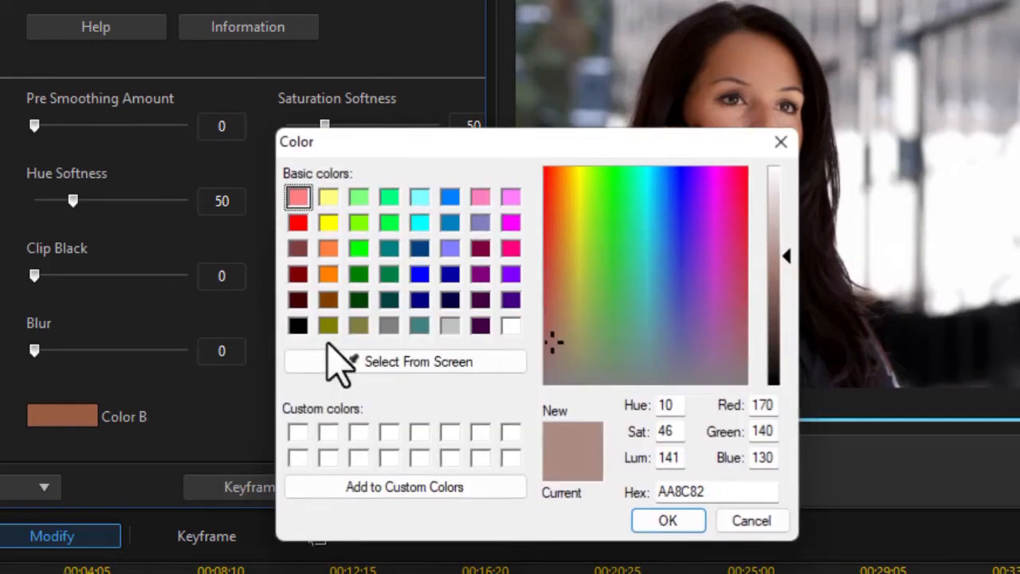
pyautogui.moveTo(415, 142); pyautogui.dragTo(45, 42)
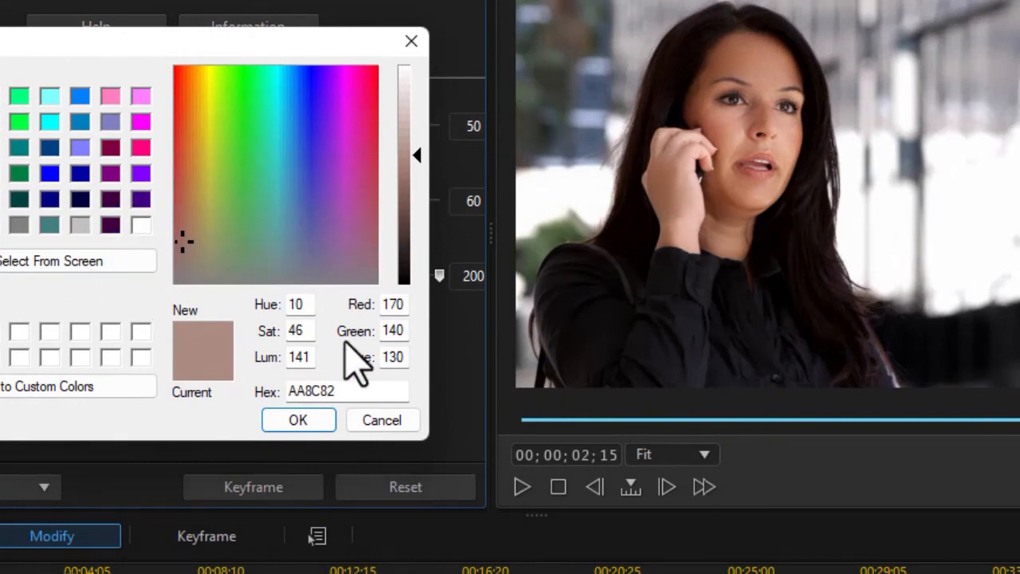
pyautogui.click(92, 260)
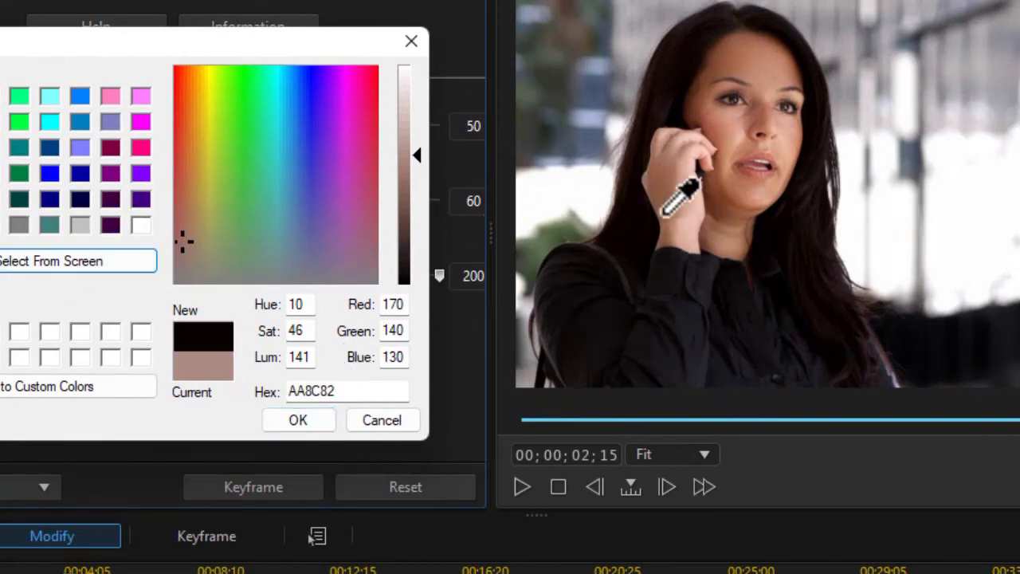
pyautogui.click(695, 224)
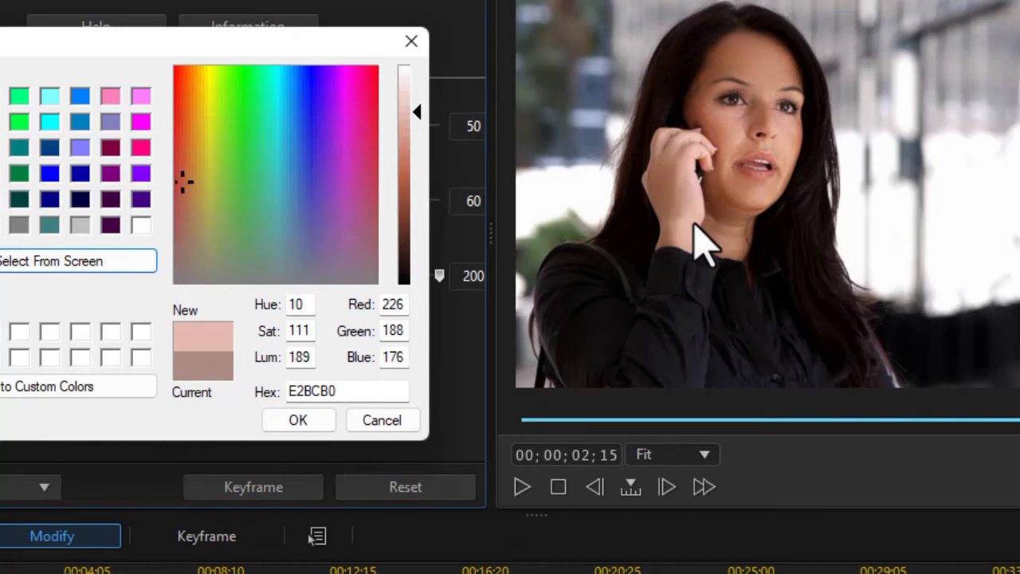
pyautogui.click(296, 422)
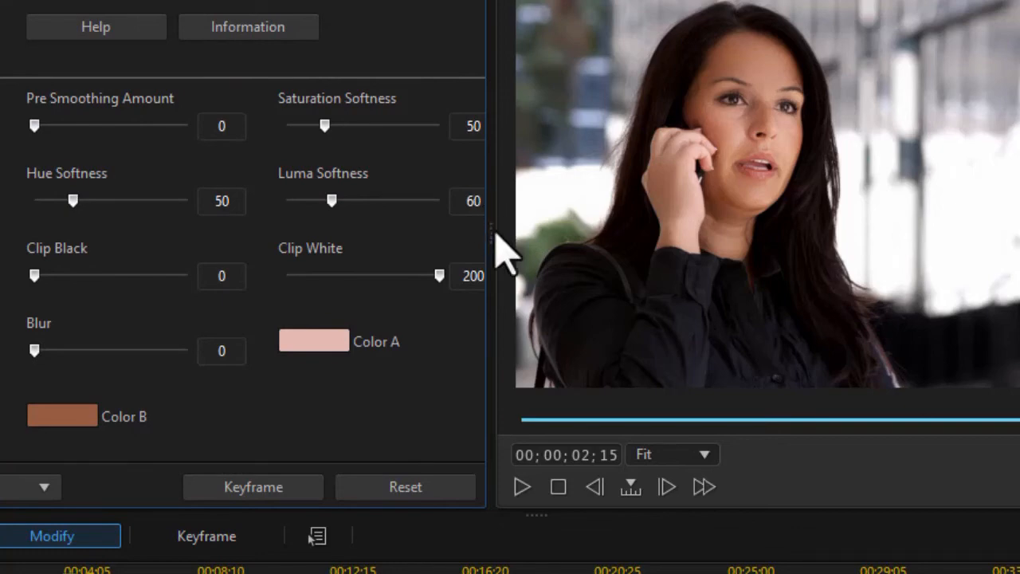
# Step: Turn on View Mask / Matte and reduce Hue Softness to 26 to tighten the skin mask
pyautogui.moveTo(489, 227); pyautogui.dragTo(564, 231)
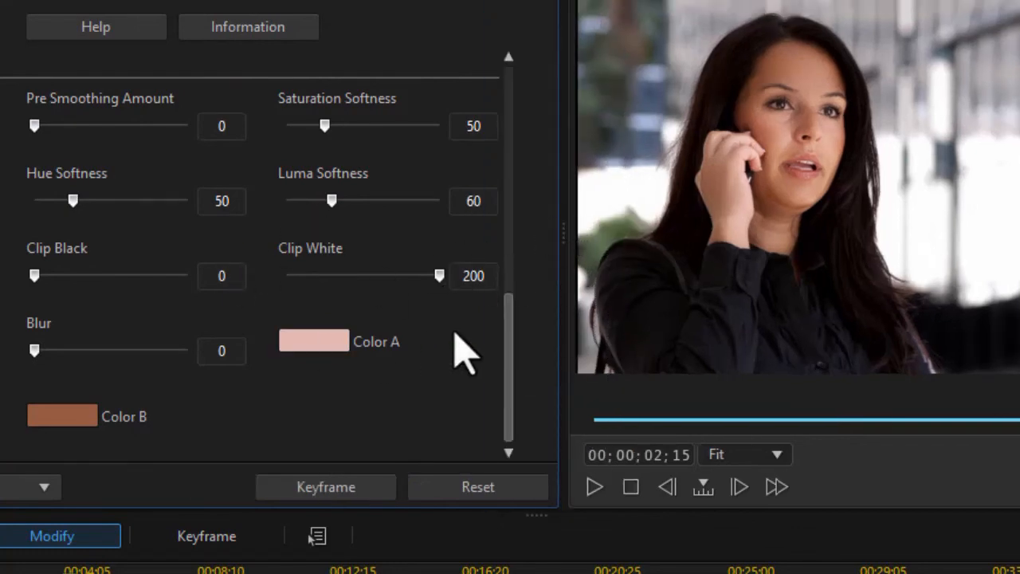
pyautogui.moveTo(510, 364); pyautogui.dragTo(507, 214)
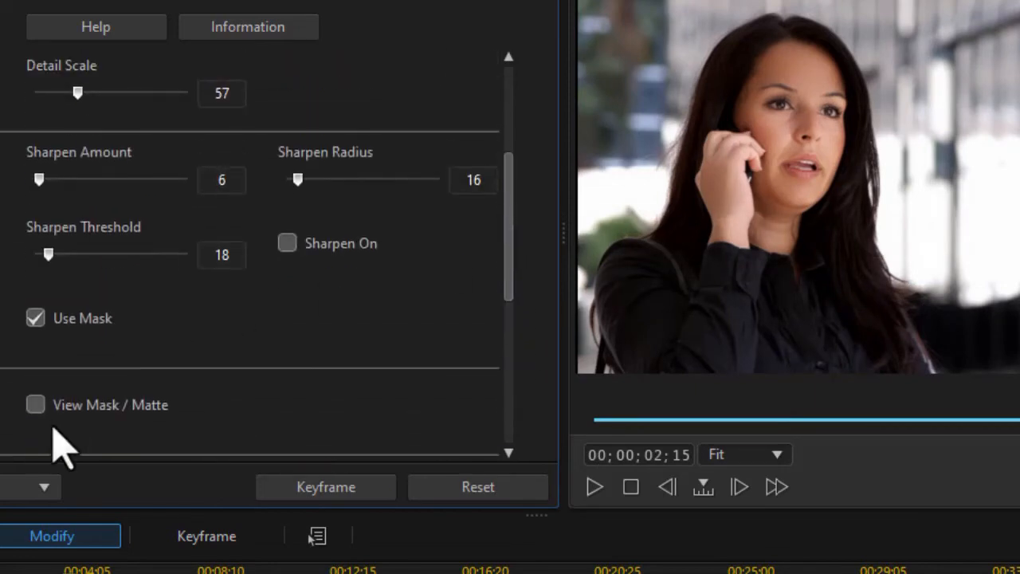
pyautogui.click(35, 404)
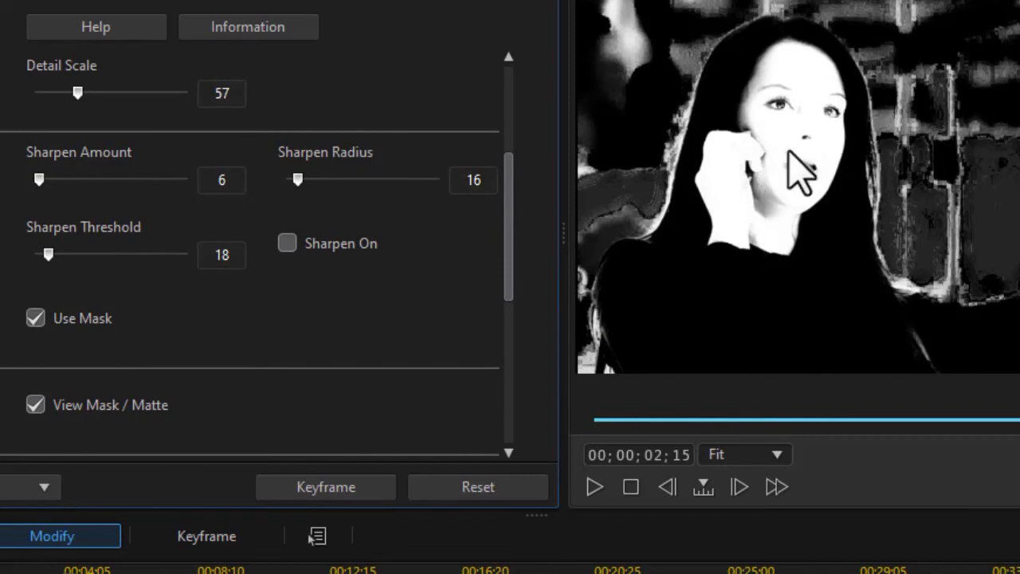
pyautogui.moveTo(520, 257); pyautogui.dragTo(519, 406)
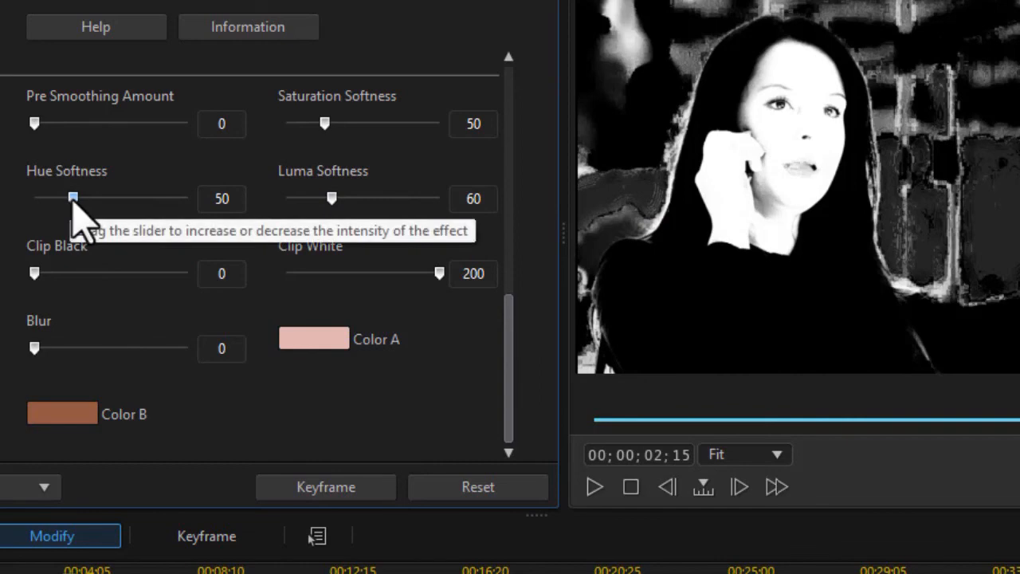
pyautogui.moveTo(61, 199)
pyautogui.mouseDown()
pyautogui.moveTo(39, 199)
pyautogui.moveTo(61, 199)
pyautogui.moveTo(50, 199)
pyautogui.mouseUp()
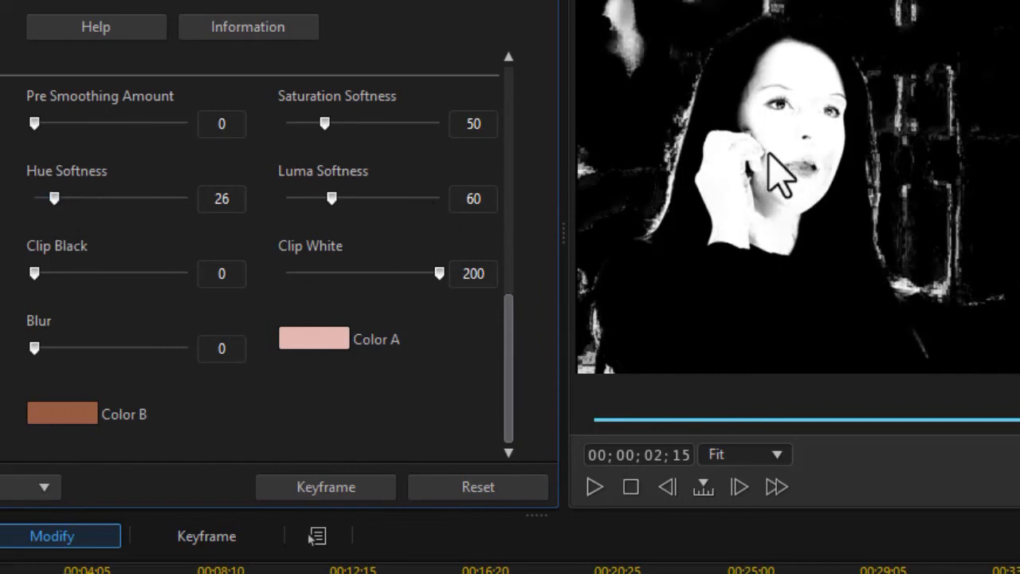
# Step: Turn off View Mask / Matte to show the smoothed footage again
pyautogui.moveTo(508, 355); pyautogui.dragTo(531, 239)
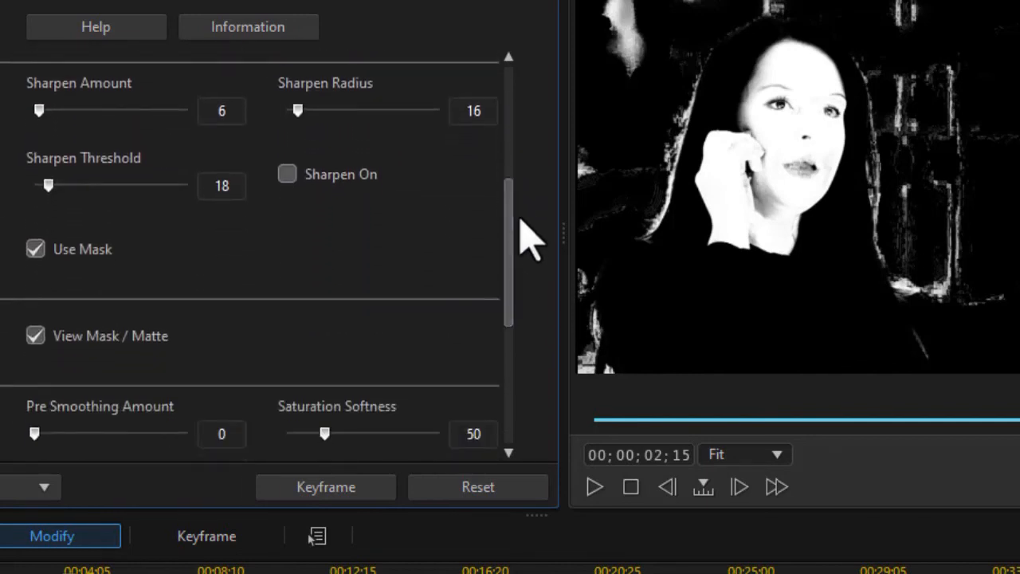
pyautogui.click(35, 335)
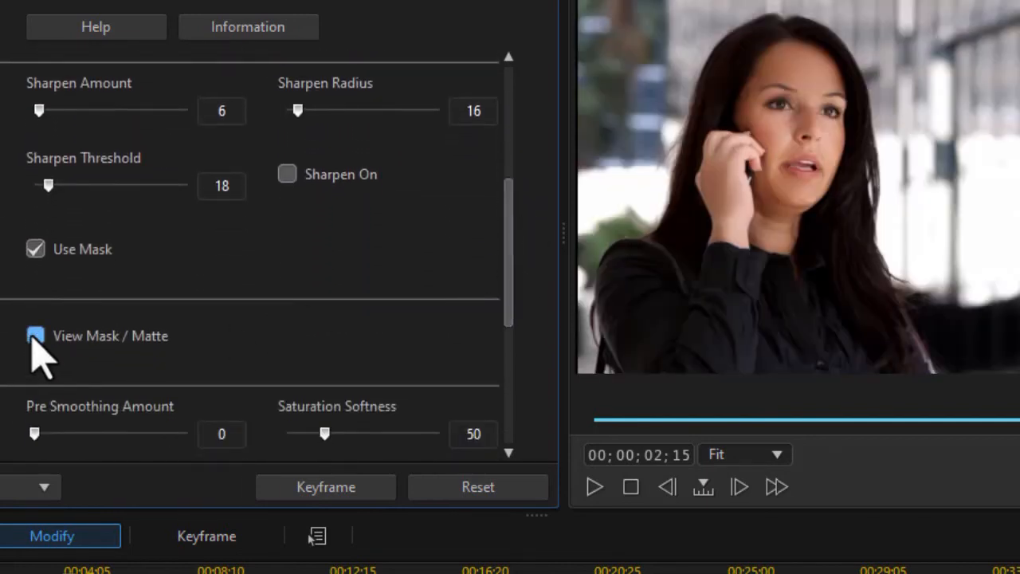
pyautogui.moveTo(501, 303); pyautogui.dragTo(518, 451)
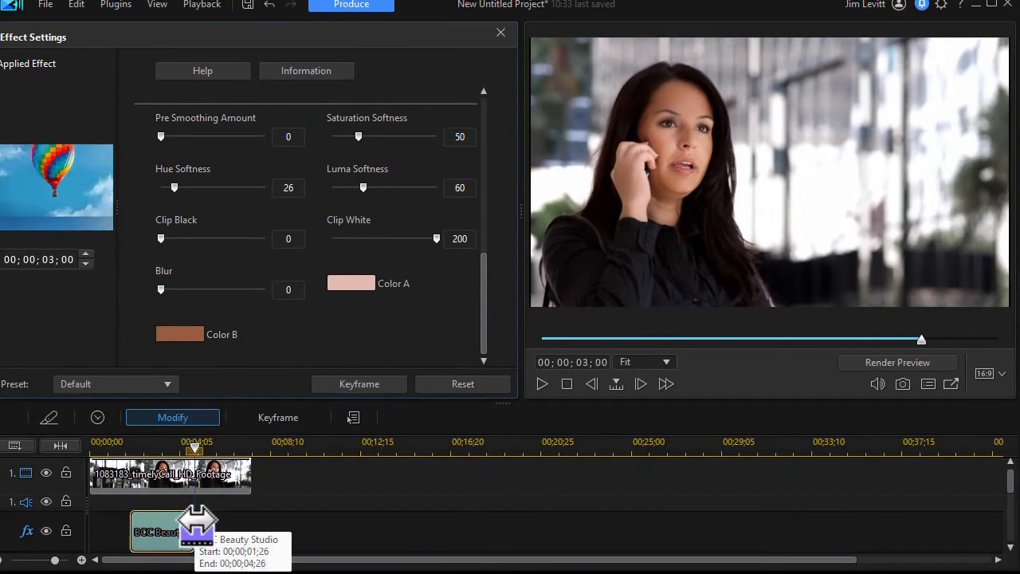
# Step: Extend the BCC Beauty Studio effect to the end of the video clip and enlarge the preview area to inspect a frame of the woman
pyautogui.moveTo(197, 523); pyautogui.dragTo(252, 526)
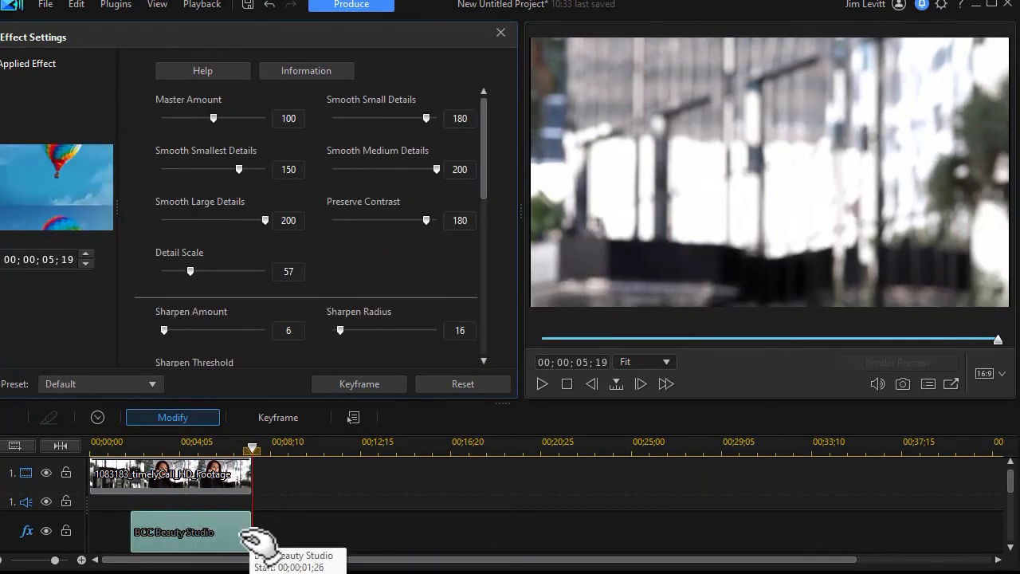
pyautogui.click(240, 458)
pyautogui.moveTo(239, 459); pyautogui.dragTo(217, 471)
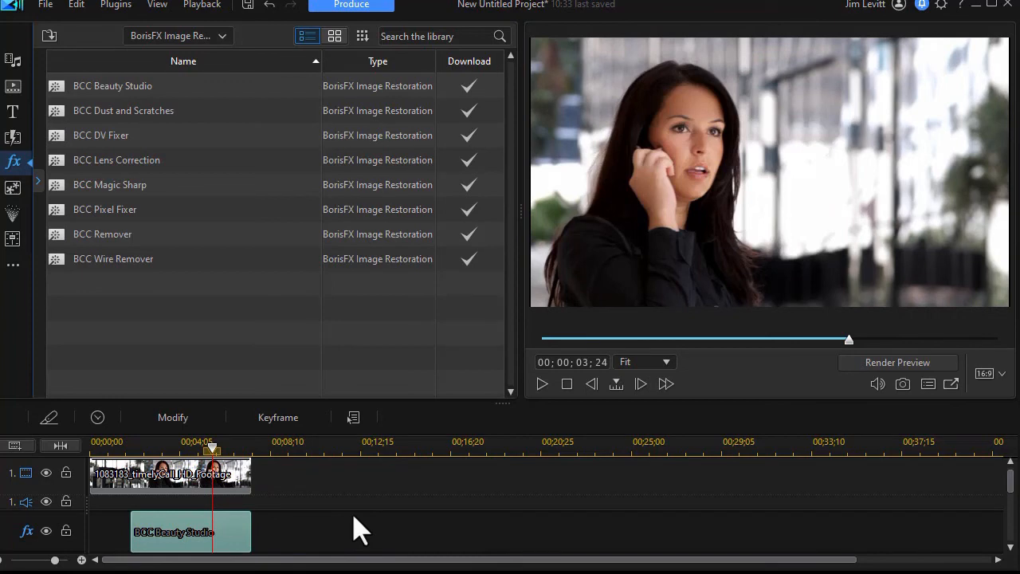
pyautogui.moveTo(522, 209); pyautogui.dragTo(183, 228)
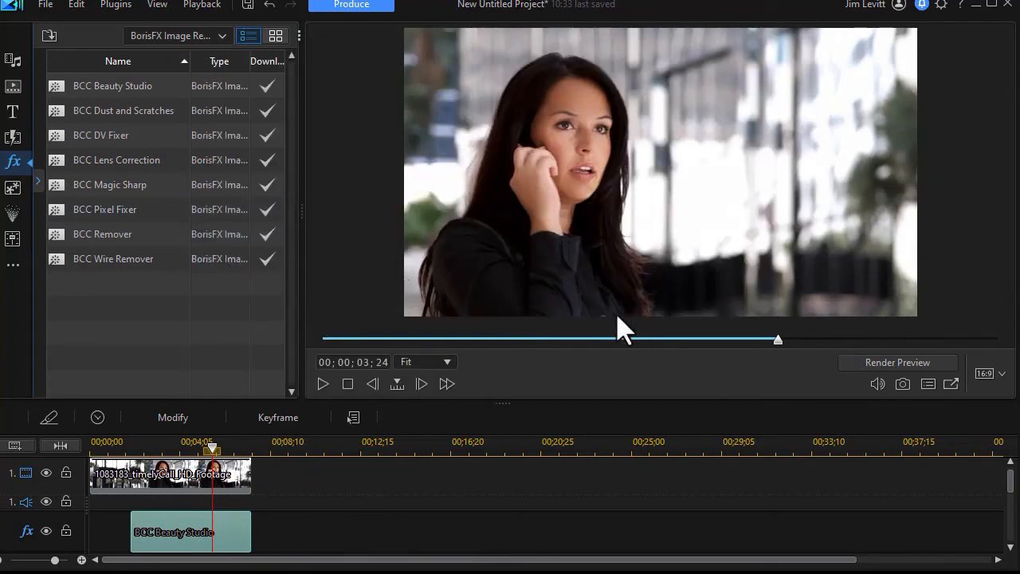